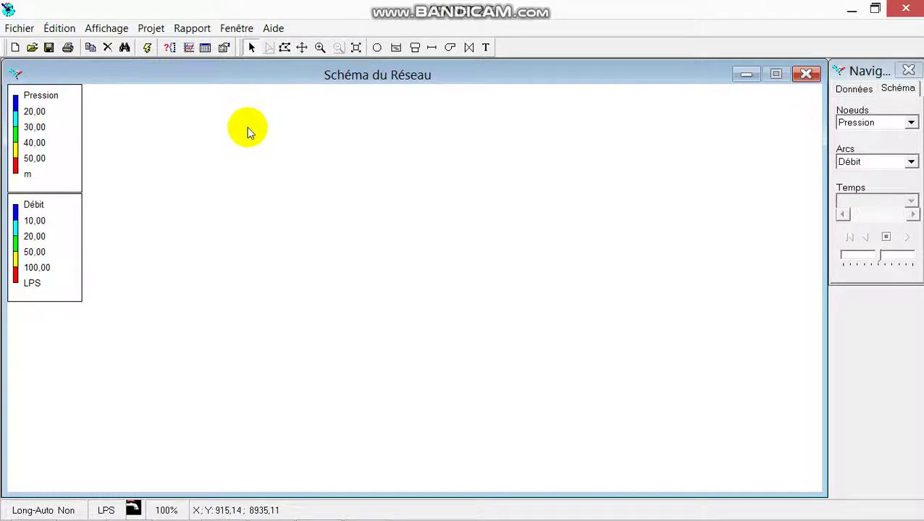
Open the network project PROJET.net from the Bureau folder.
click(19, 28)
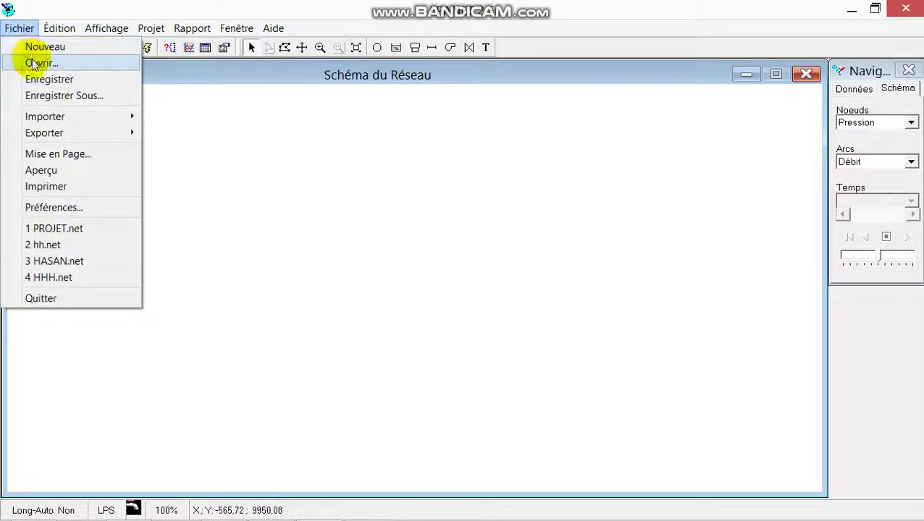
click(36, 63)
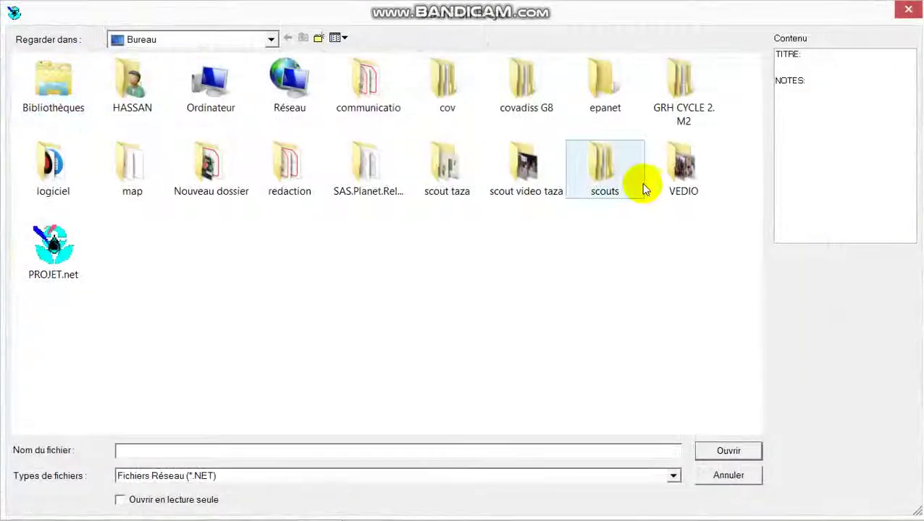
click(49, 269)
click(747, 448)
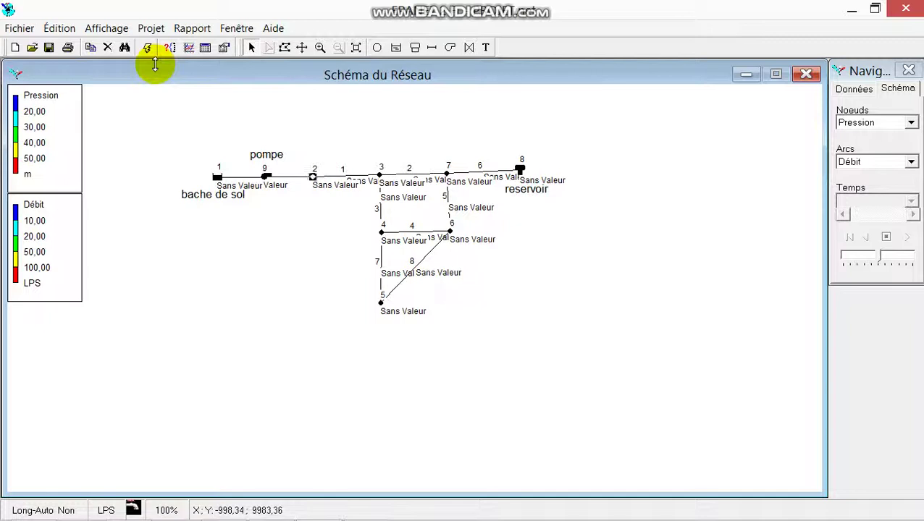
Run the hydraulic simulation and play the results backward to 69:00 Heures.
click(147, 49)
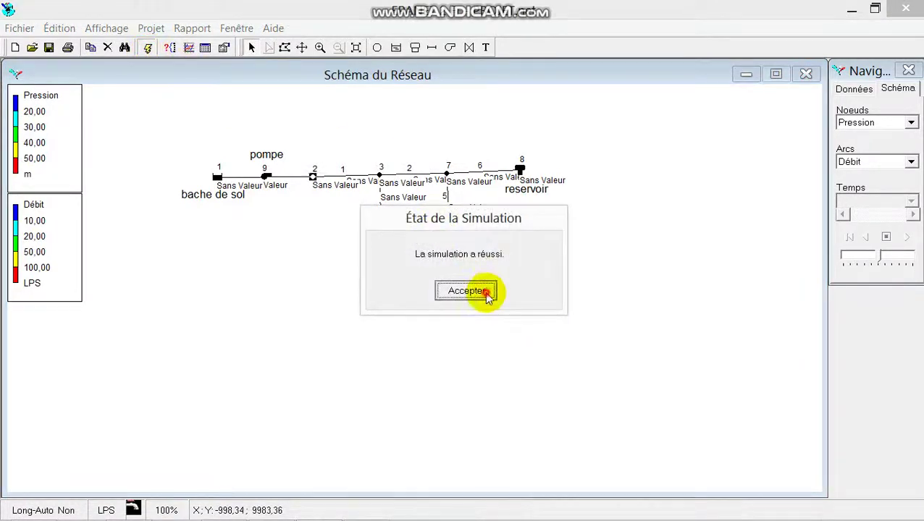
click(484, 293)
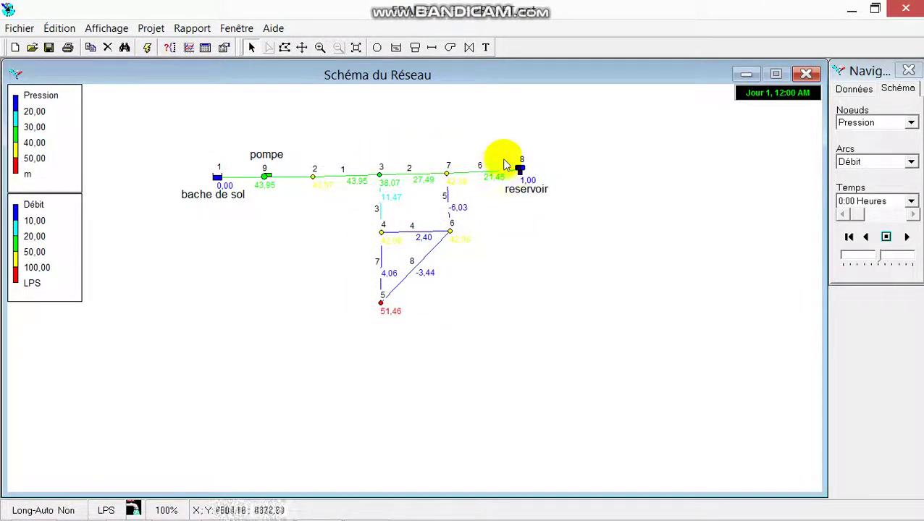
click(867, 238)
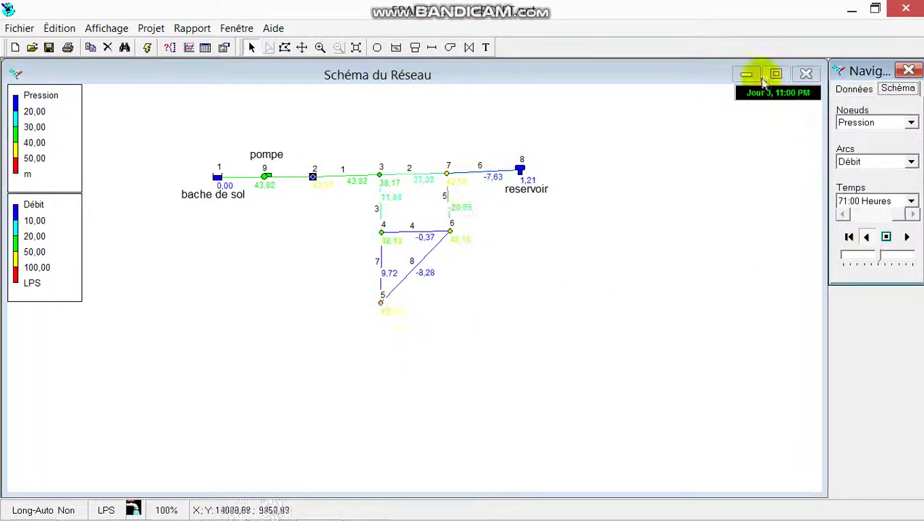
click(867, 237)
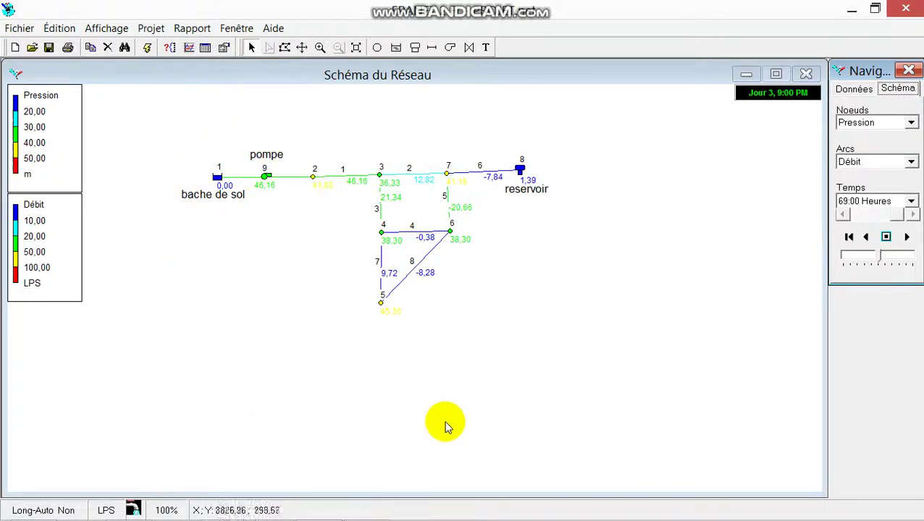
Start a table report for the network nodes at 69:00 Heures and open its column selection.
click(189, 29)
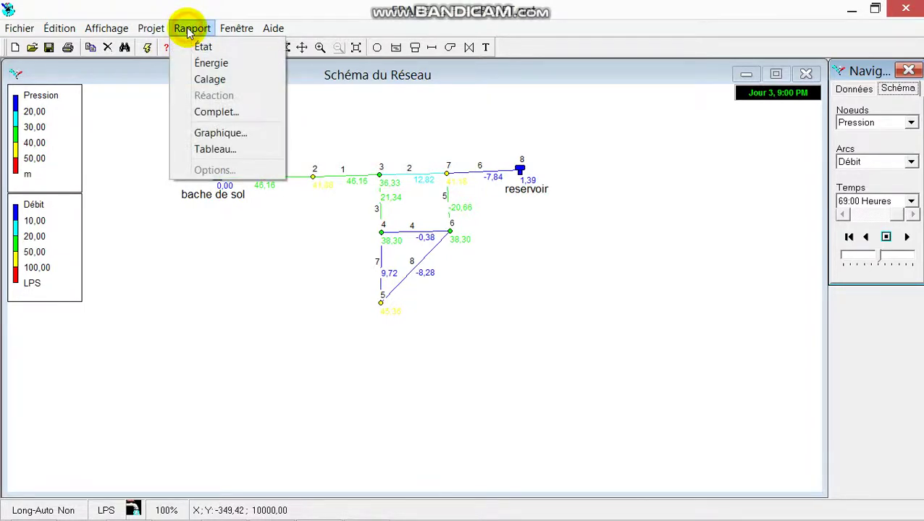
click(213, 150)
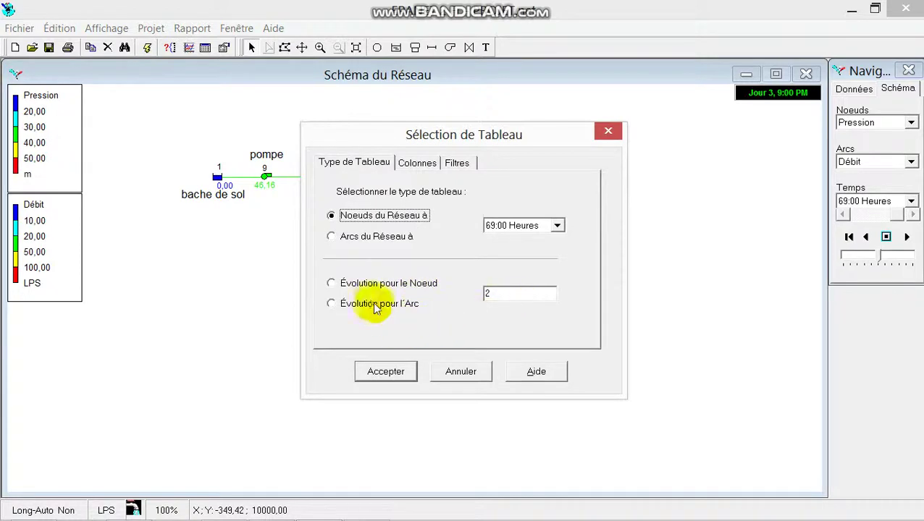
click(499, 293)
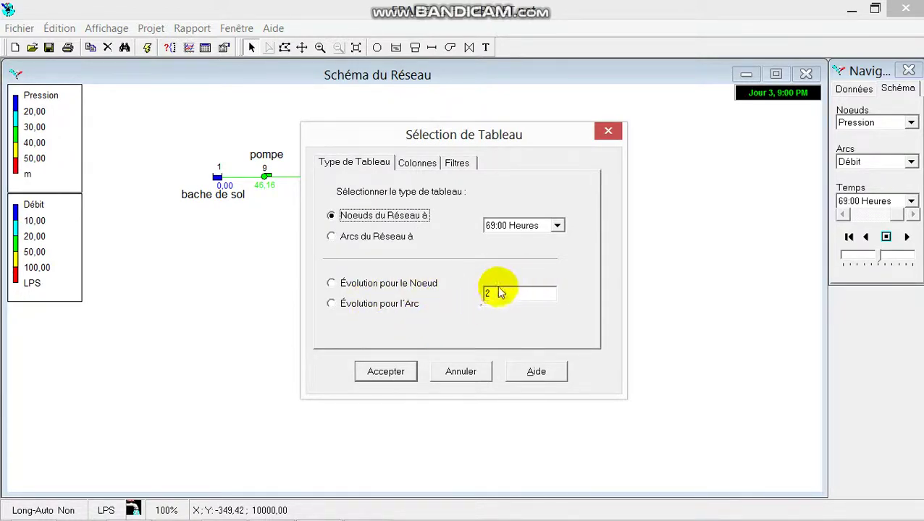
click(414, 162)
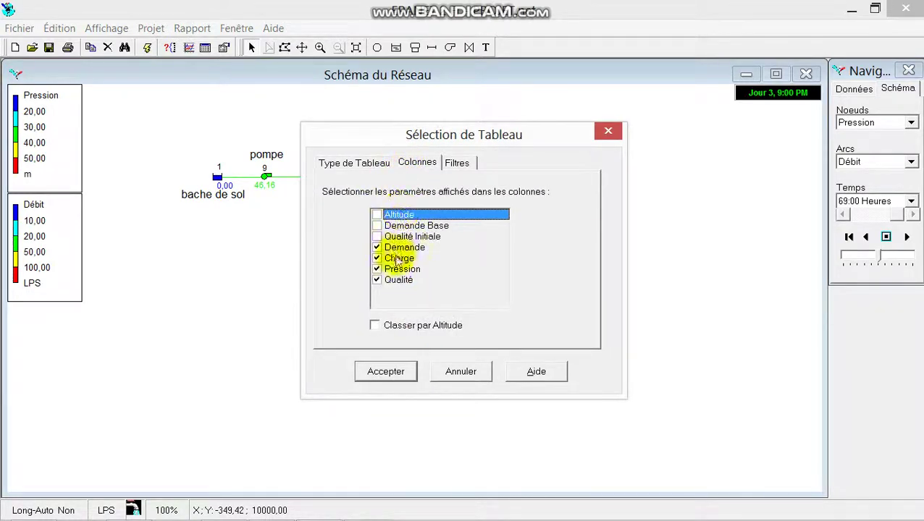
Try adding the Qualité Initiale, Demande Base and Altitude columns to the table, and deselect them again.
click(376, 246)
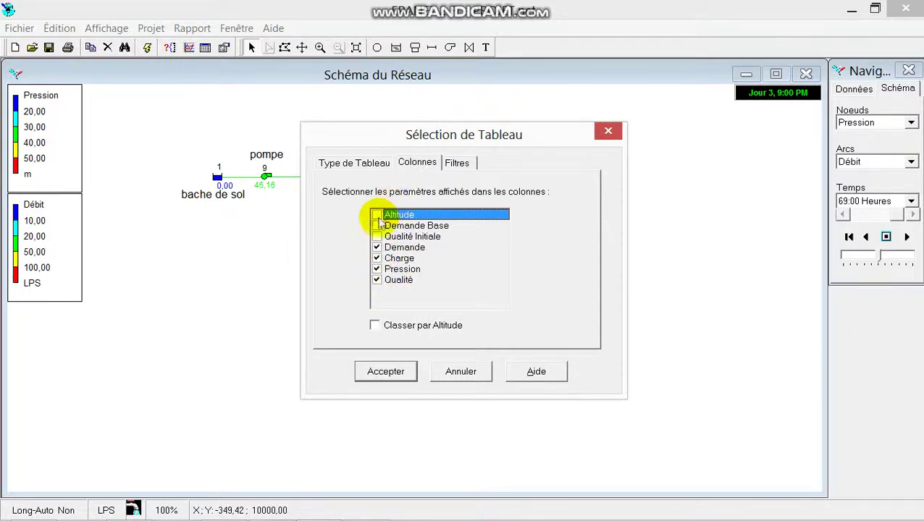
click(378, 237)
click(377, 225)
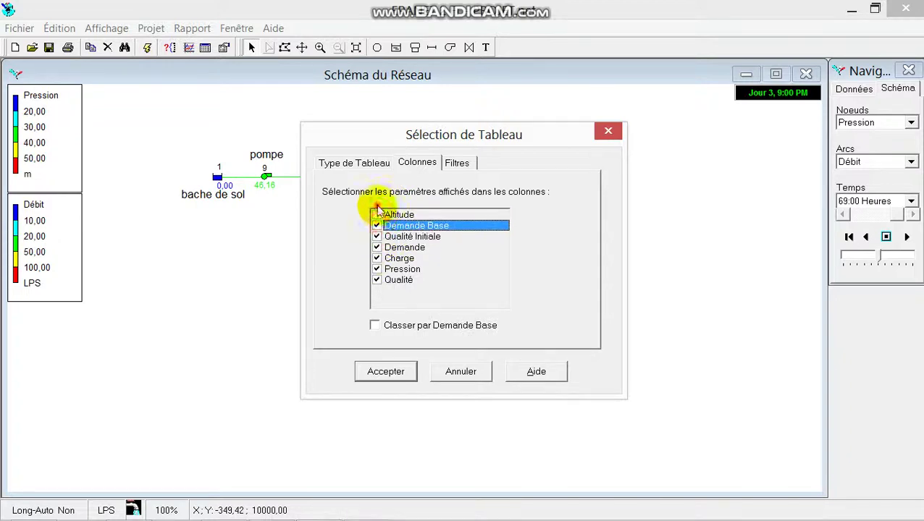
click(377, 214)
click(376, 214)
click(377, 225)
click(377, 236)
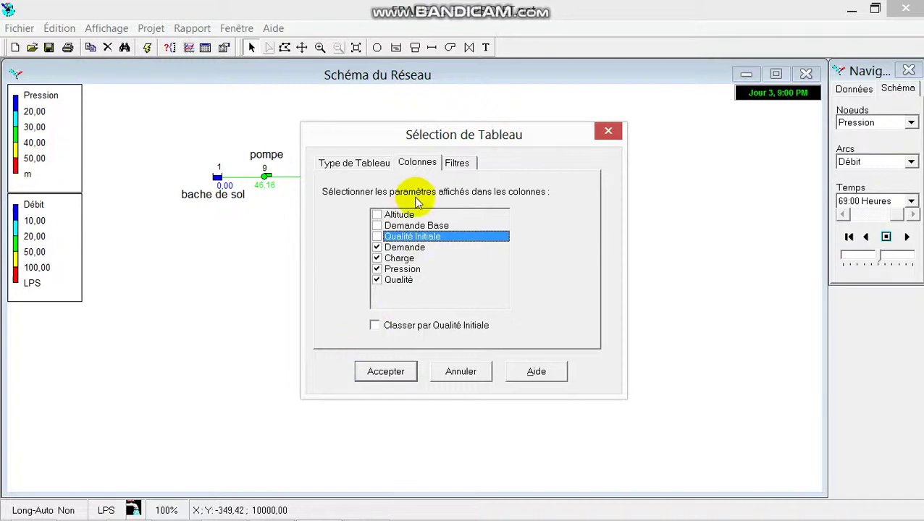
Review the filter options, generate the node table with Demande, Charge, Pression and Qualité, and maximize it.
click(457, 163)
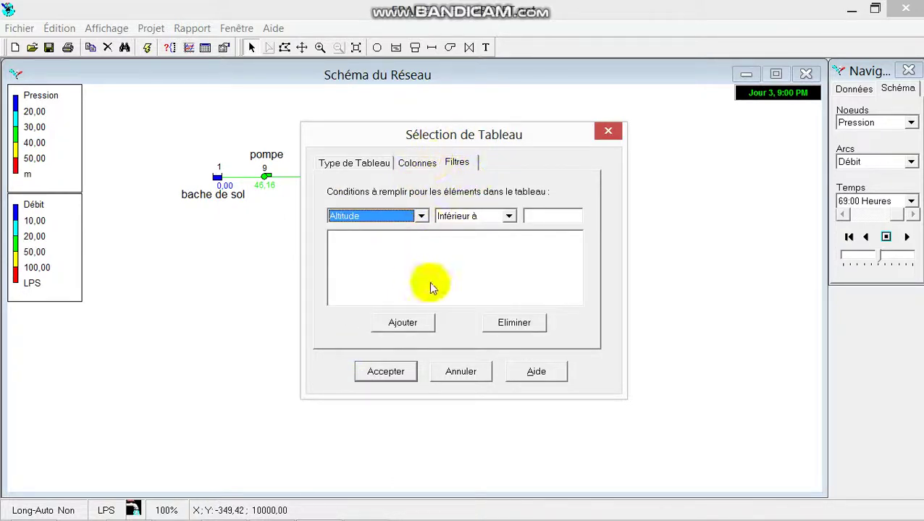
click(358, 162)
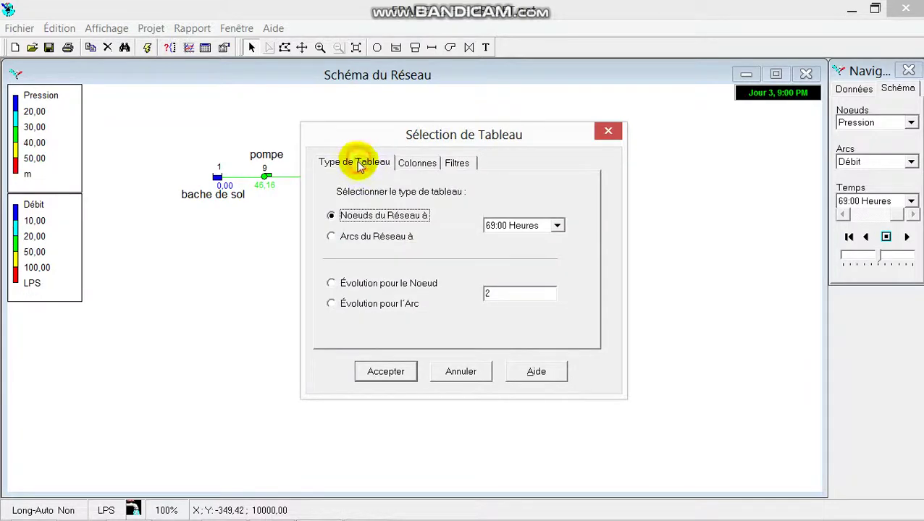
click(378, 371)
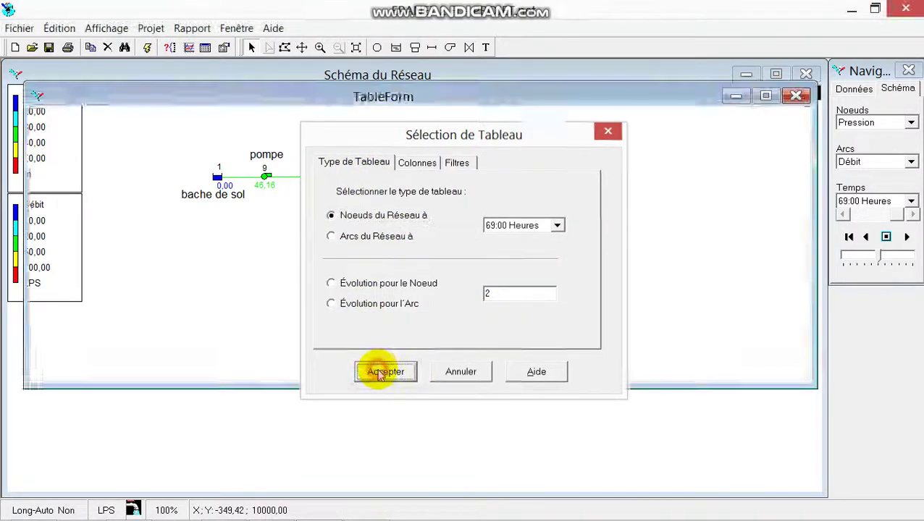
double_click(572, 100)
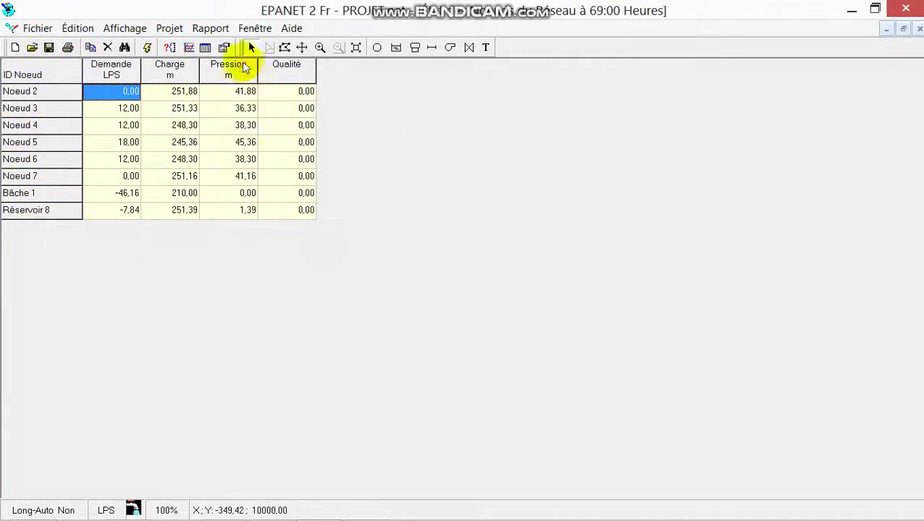
Select all values in the node table and copy them with a file as the destination.
drag(286, 213, 101, 104)
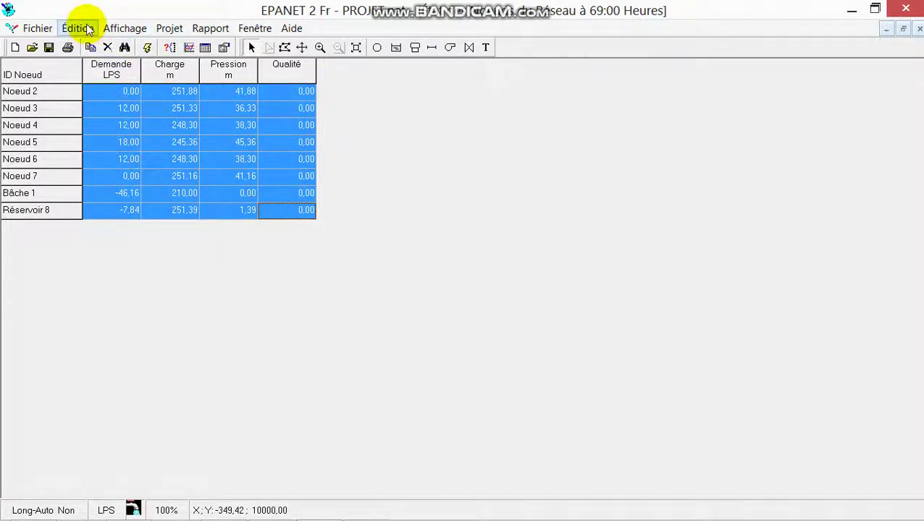
click(87, 29)
click(350, 123)
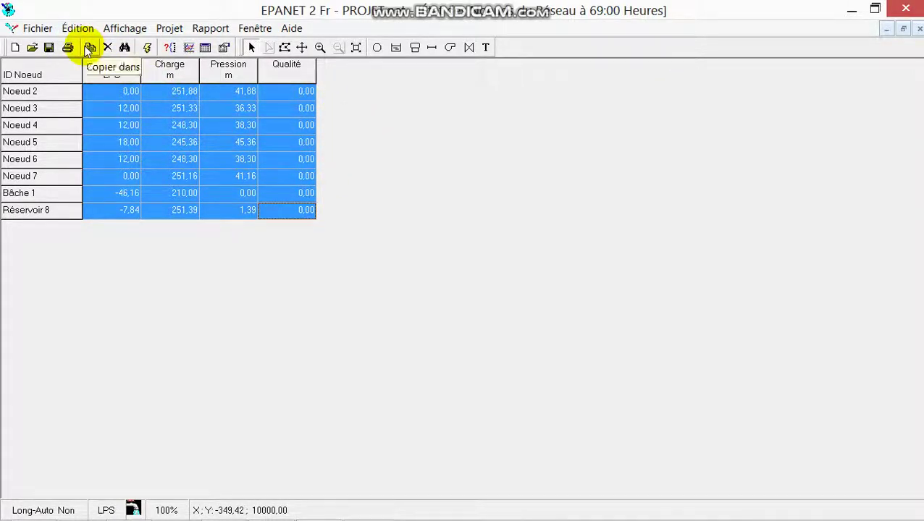
click(89, 48)
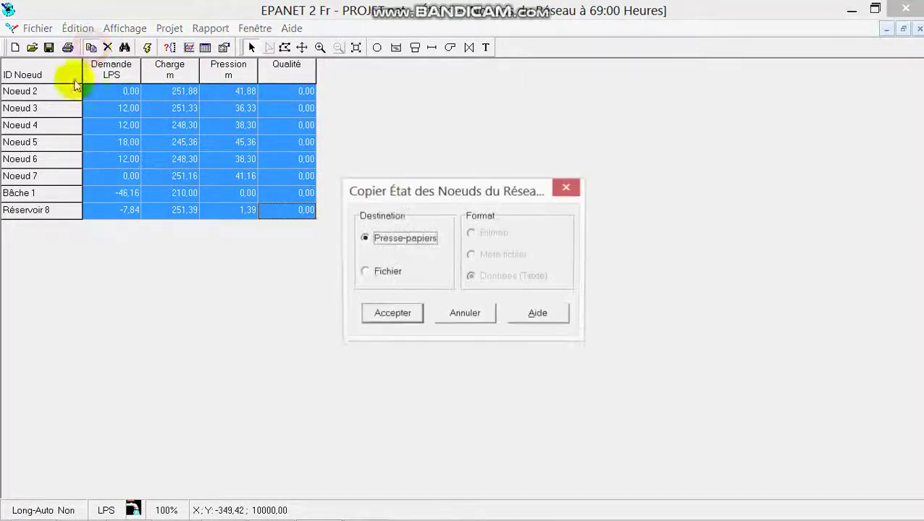
click(370, 271)
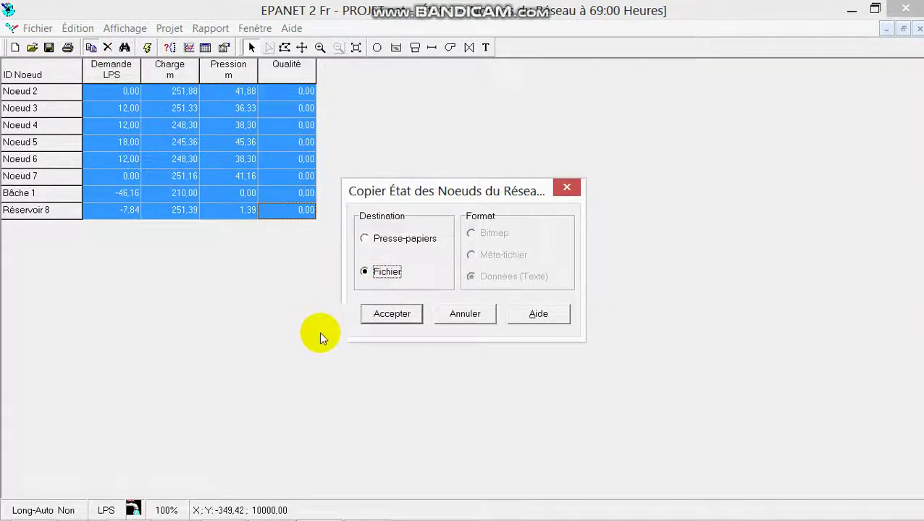
click(364, 316)
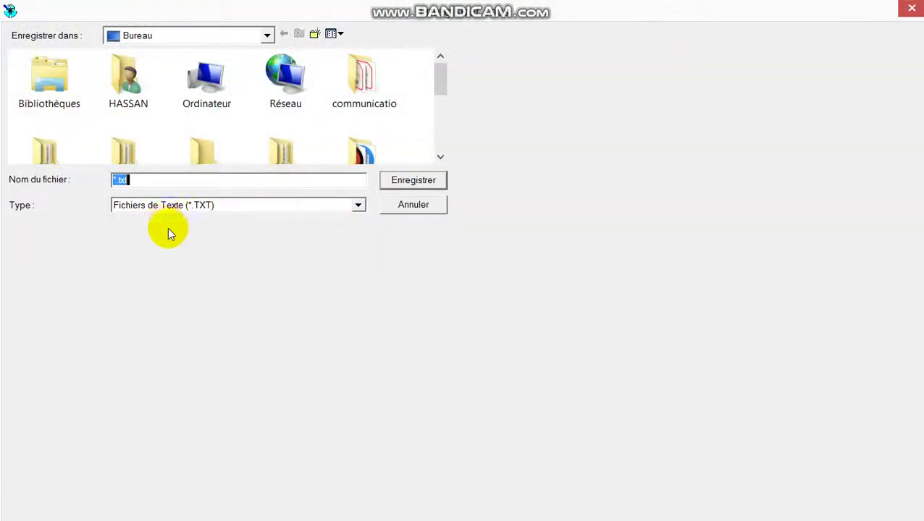
Save the exported node table as projet.txt in the epanet folder.
mouse_move(437, 94)
mouse_down()
mouse_move(436, 148)
mouse_move(436, 84)
mouse_up()
scroll(426, 93, down, 1)
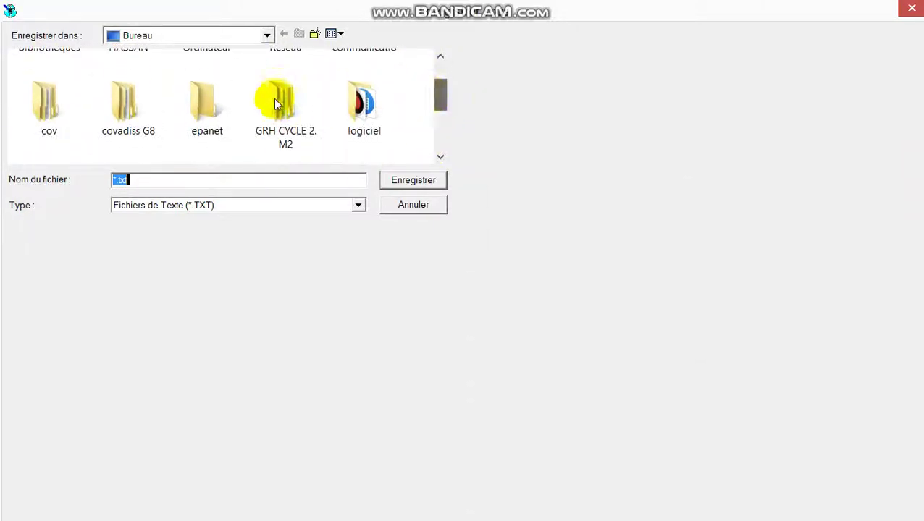
click(231, 113)
double_click(230, 113)
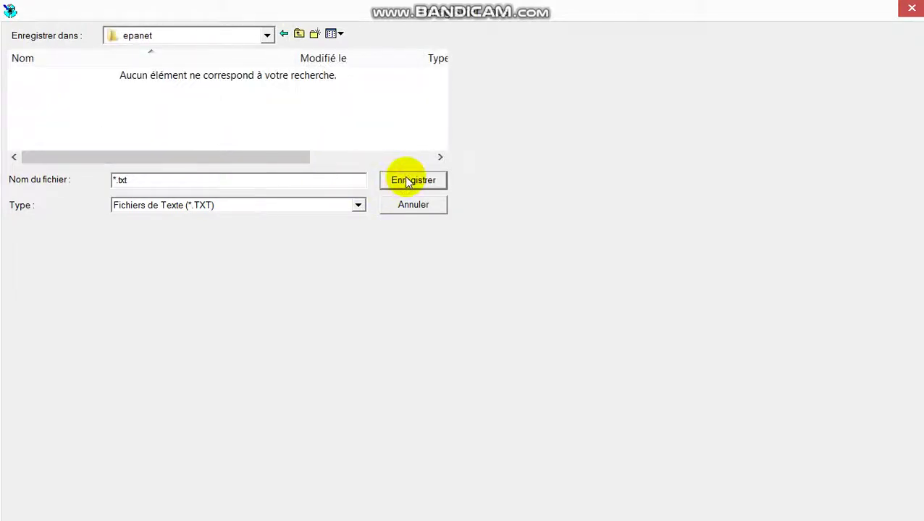
click(118, 181)
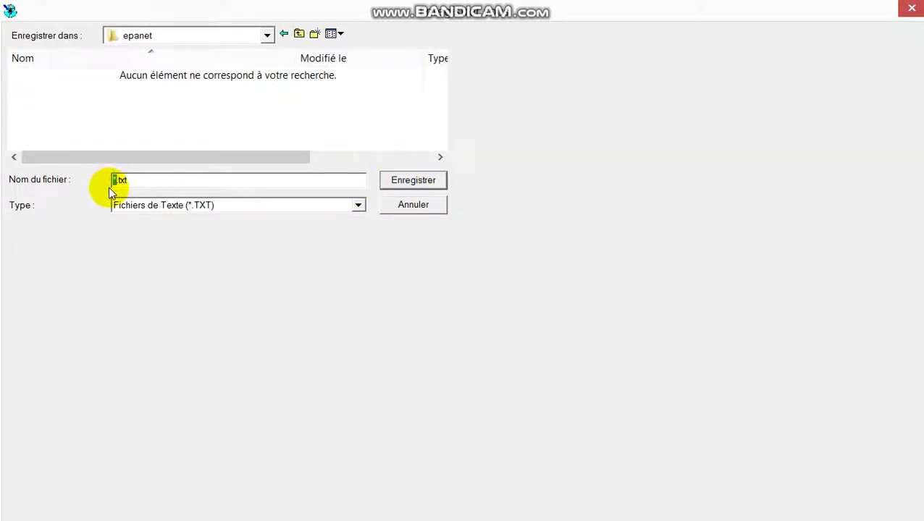
text(projet)
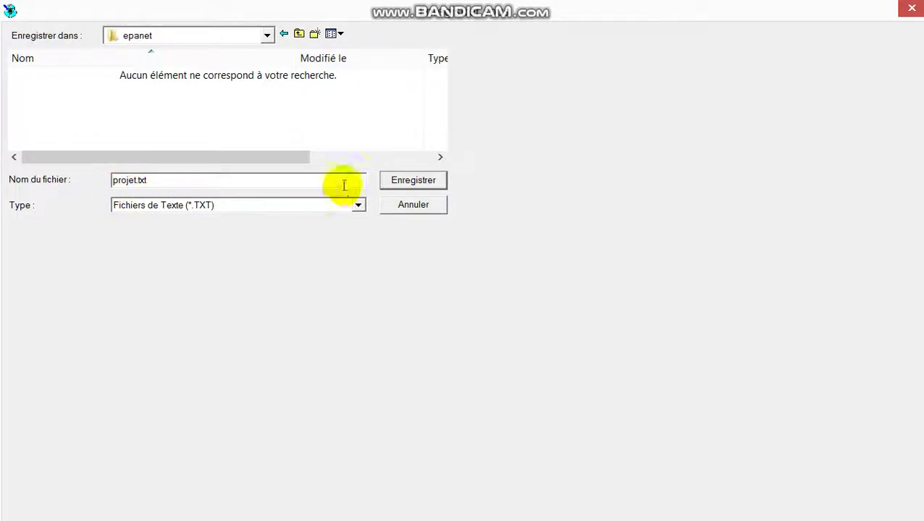
click(403, 181)
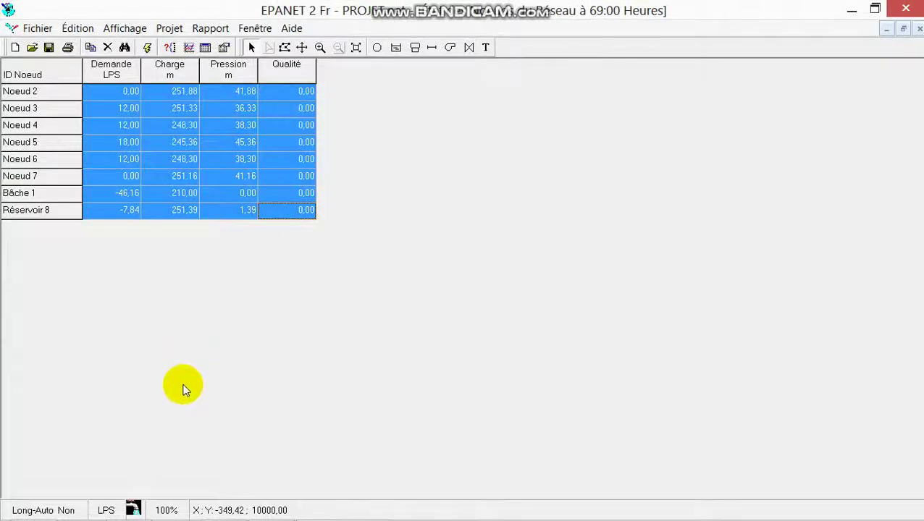
Switch to the epanet folder in File Explorer and view projet.txt in a maximized Notepad window.
mouse_move(32, 506)
click(98, 459)
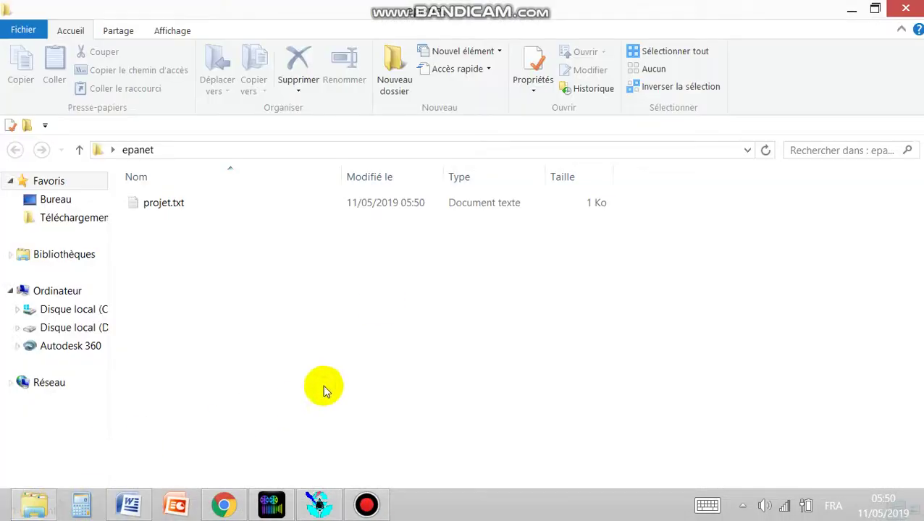
double_click(213, 202)
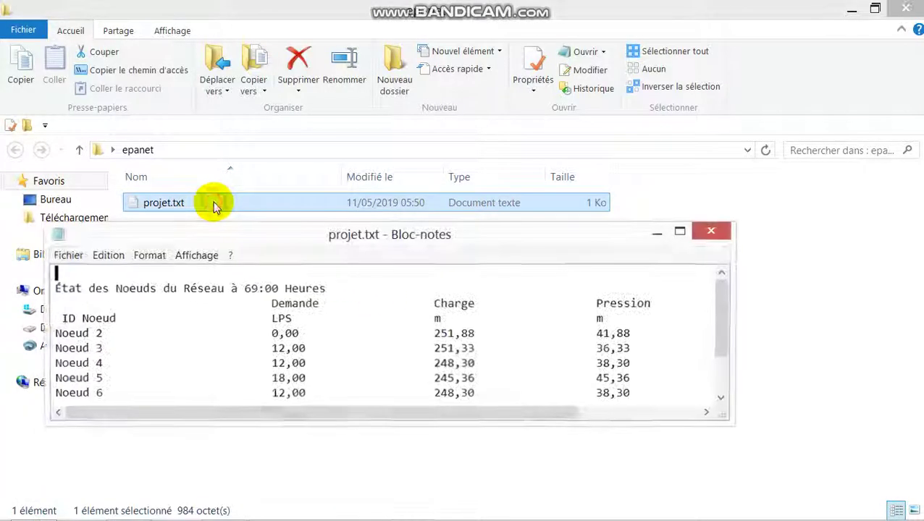
click(685, 233)
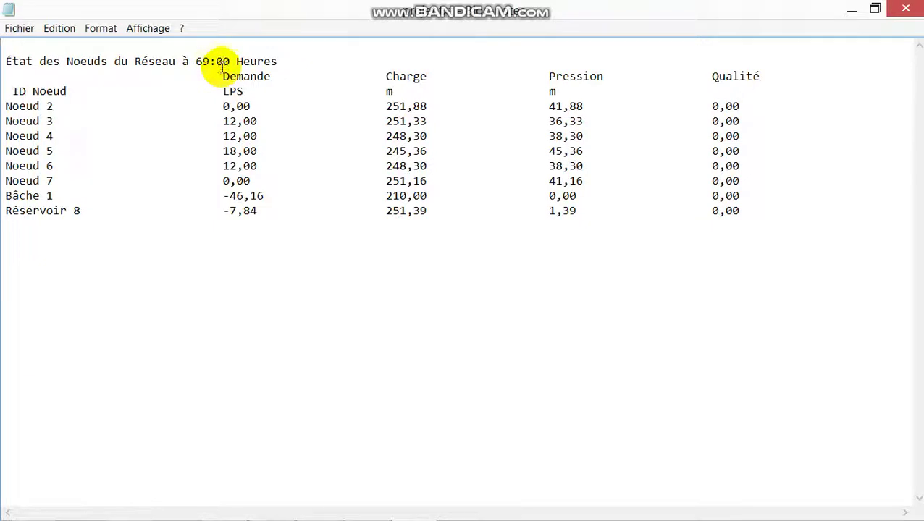
Minimize the text file, switch back to EPANET and close the node table to return to the network map.
click(852, 10)
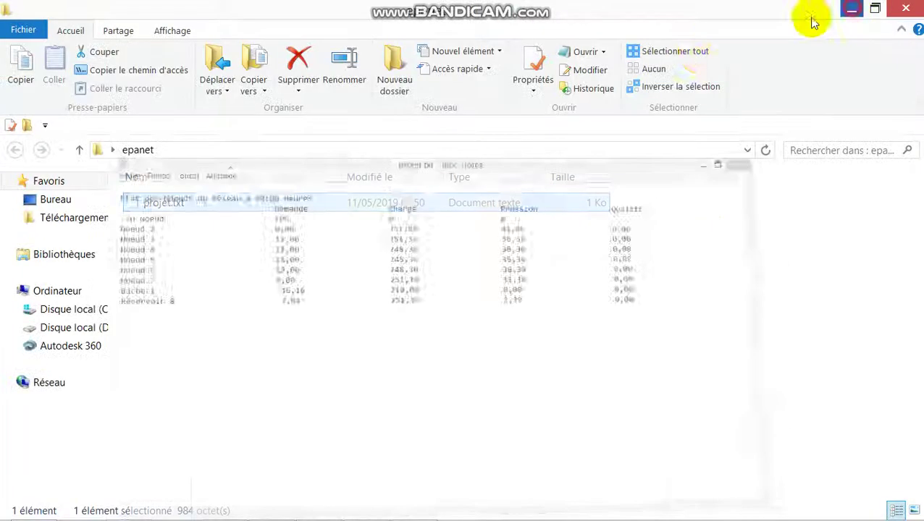
mouse_move(293, 510)
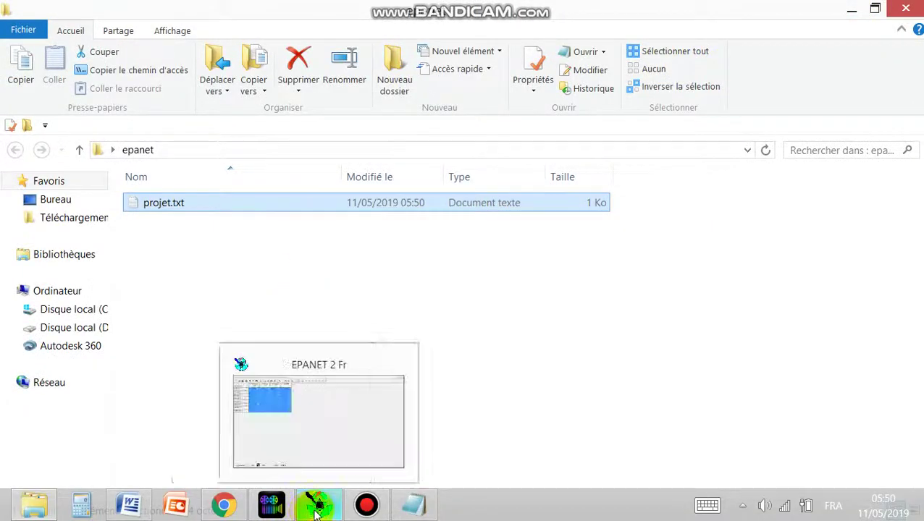
click(351, 443)
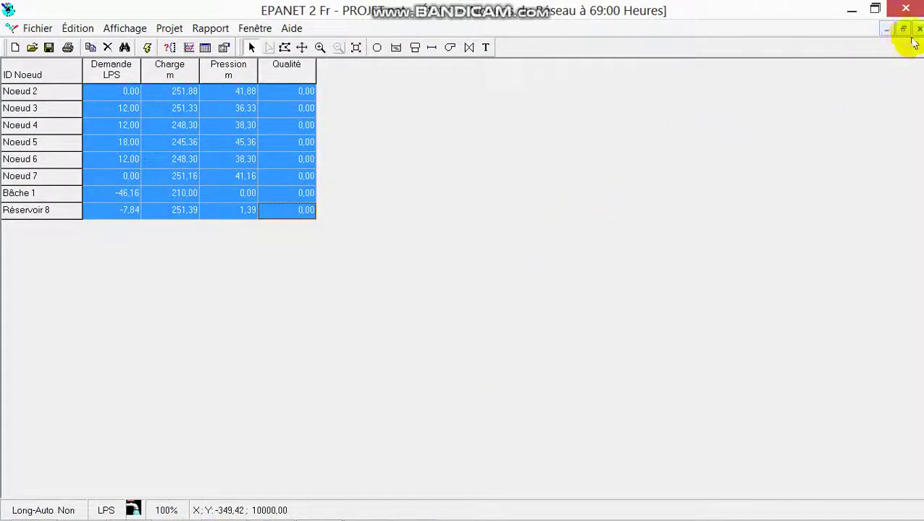
click(919, 28)
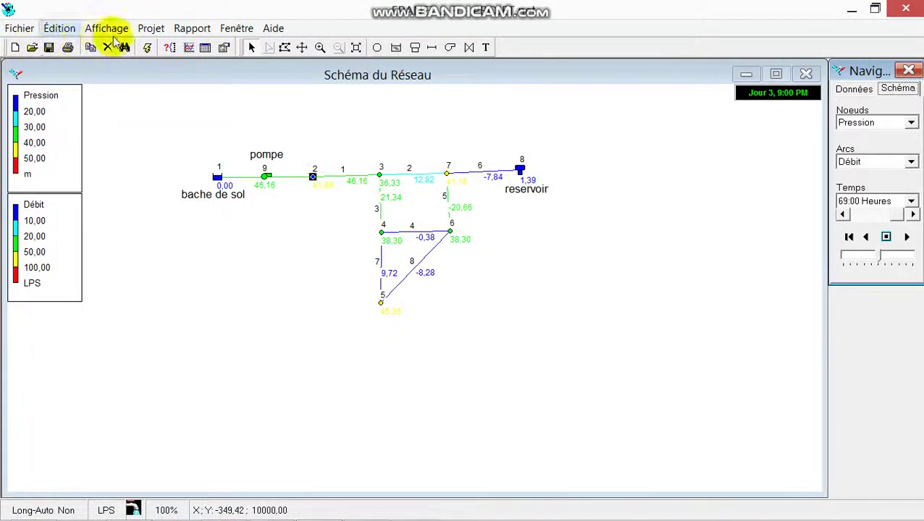
Create an evolution graph of Pression for node 2 and maximize the graph window.
click(190, 33)
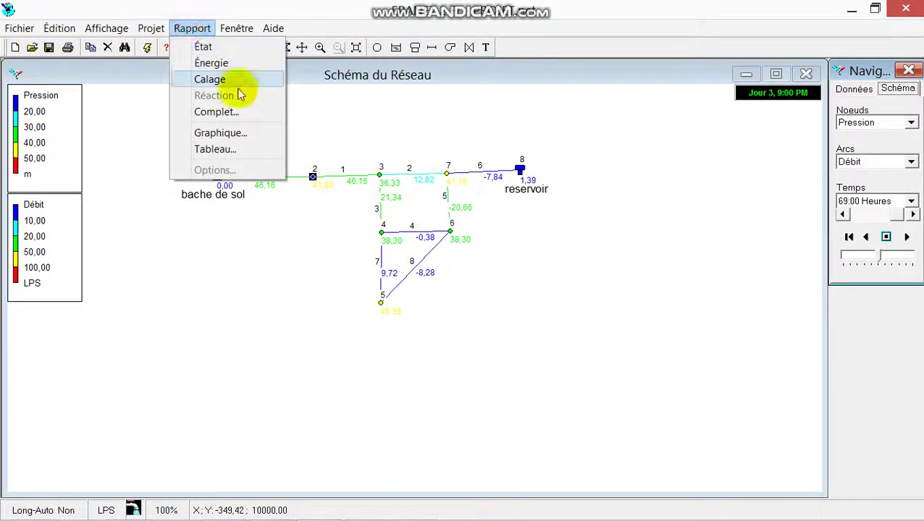
click(221, 131)
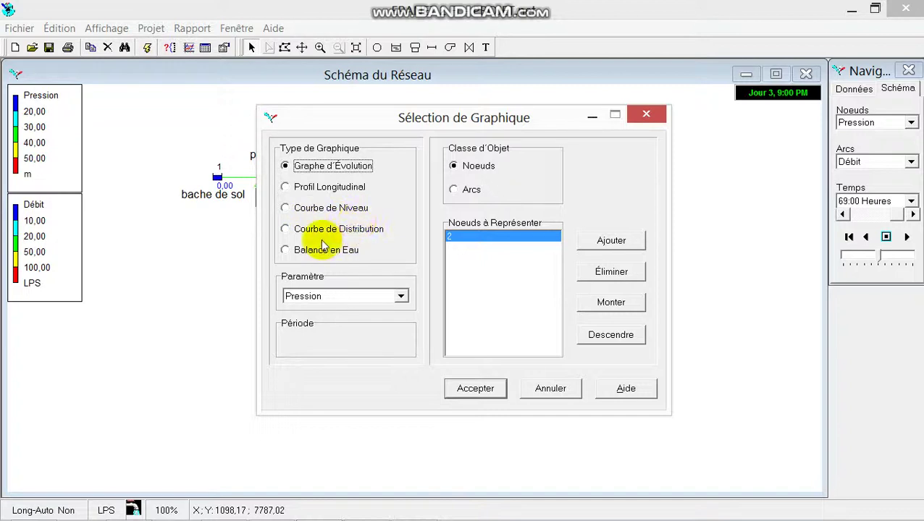
click(400, 296)
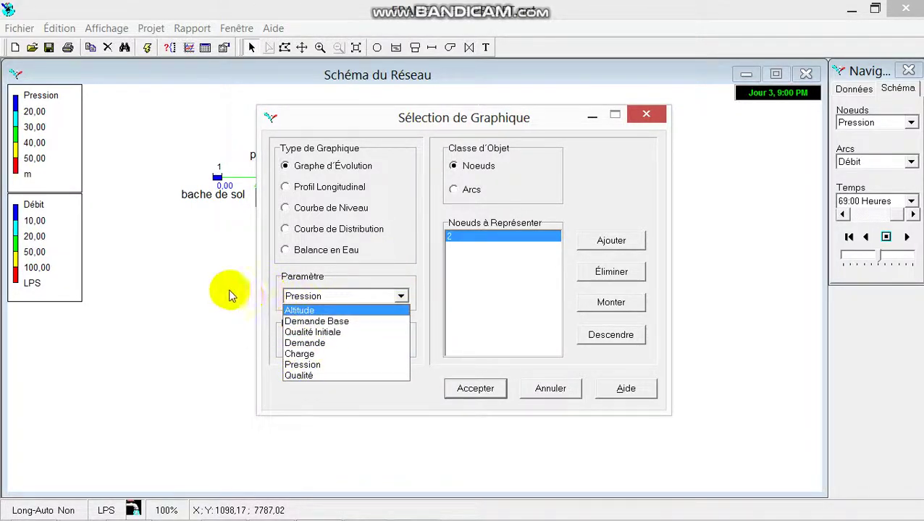
click(302, 364)
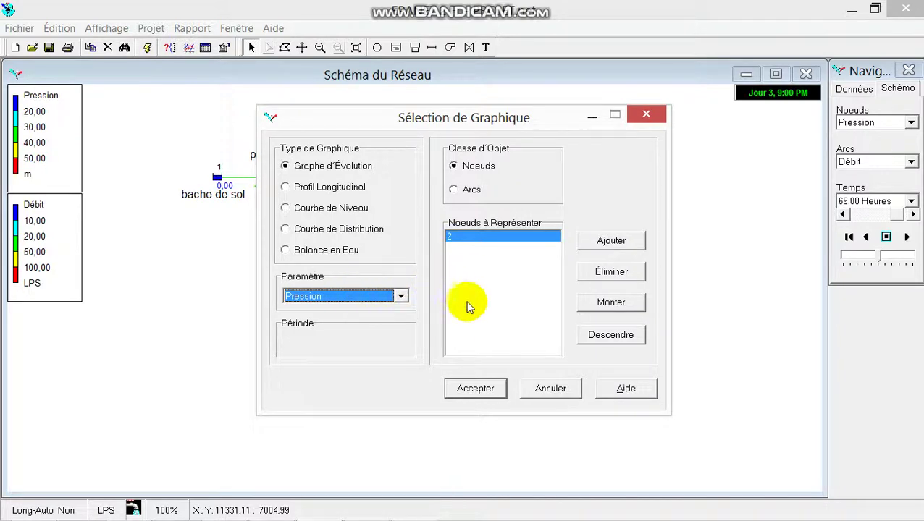
click(476, 389)
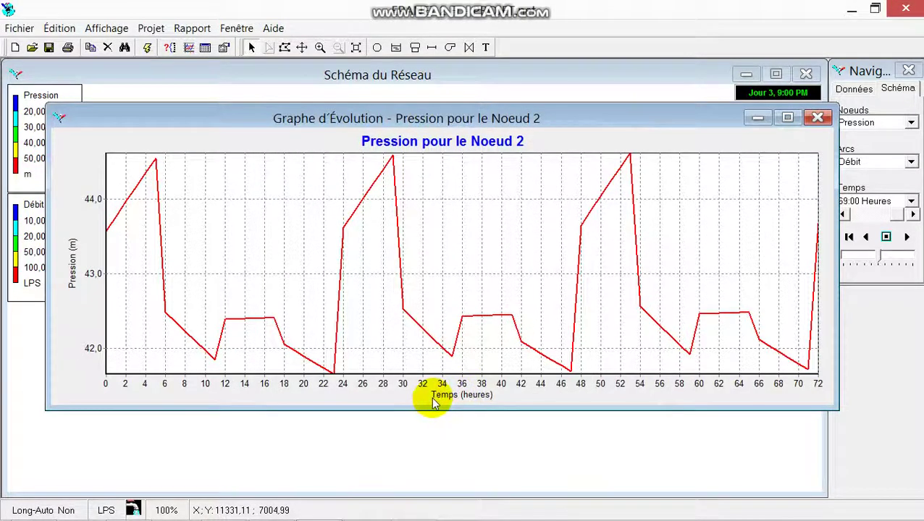
click(788, 117)
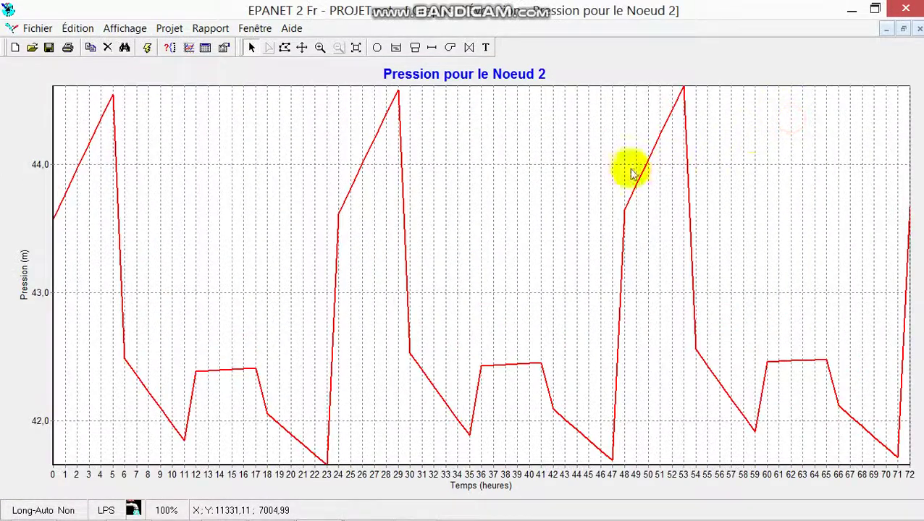
Export the node 2 pressure graph to a file in Bitmap format, saved as pro.bmp in the epanet folder.
click(92, 49)
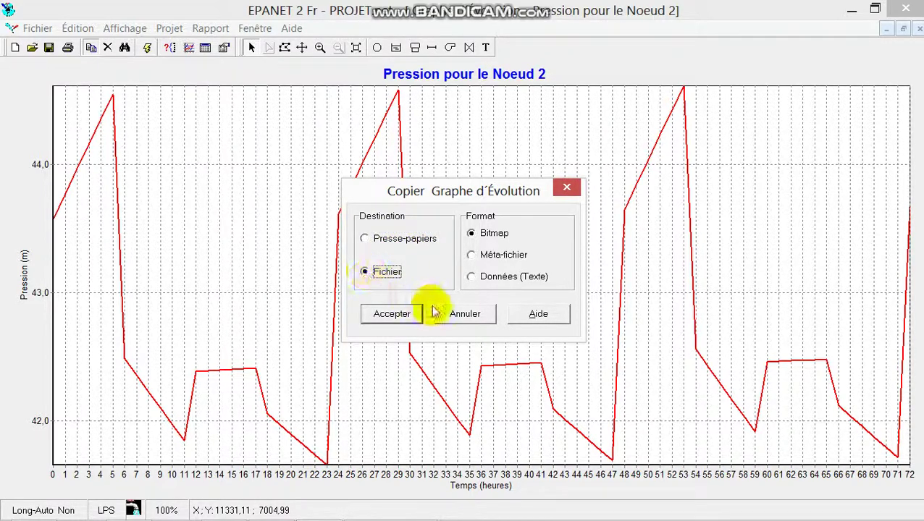
click(391, 317)
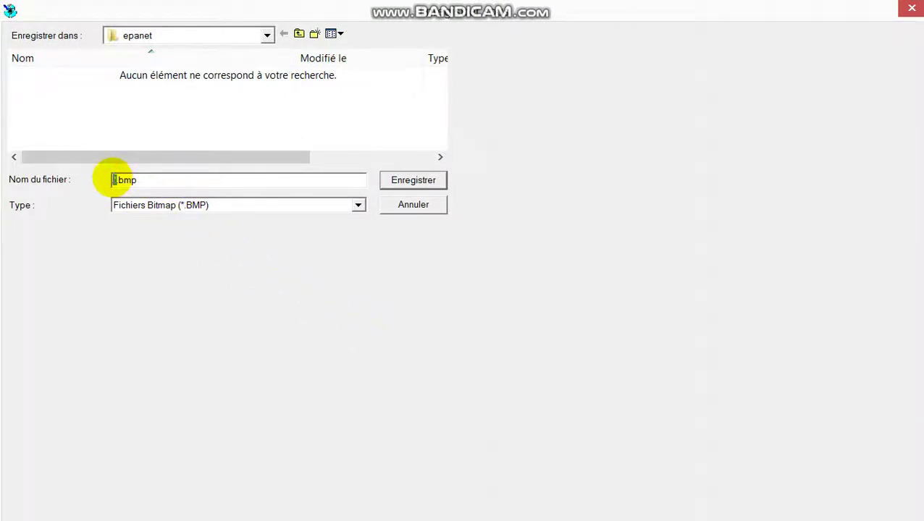
text(pro)
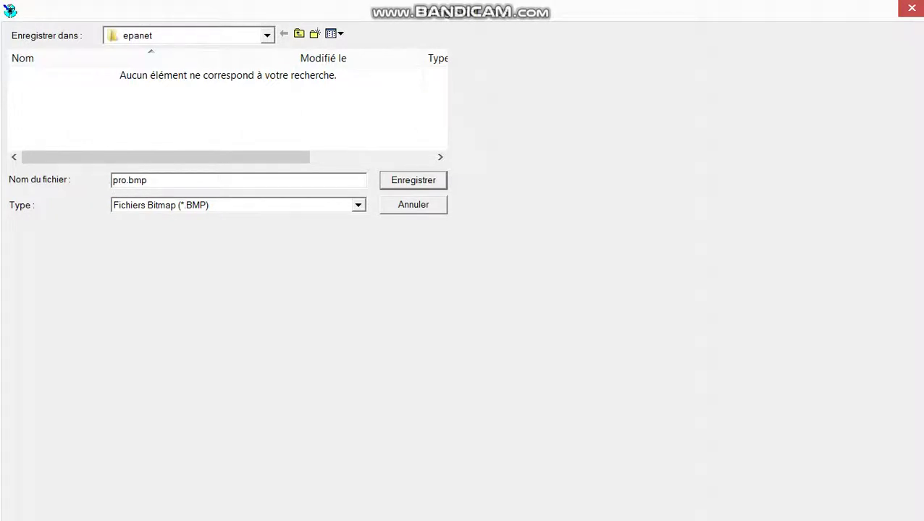
click(411, 180)
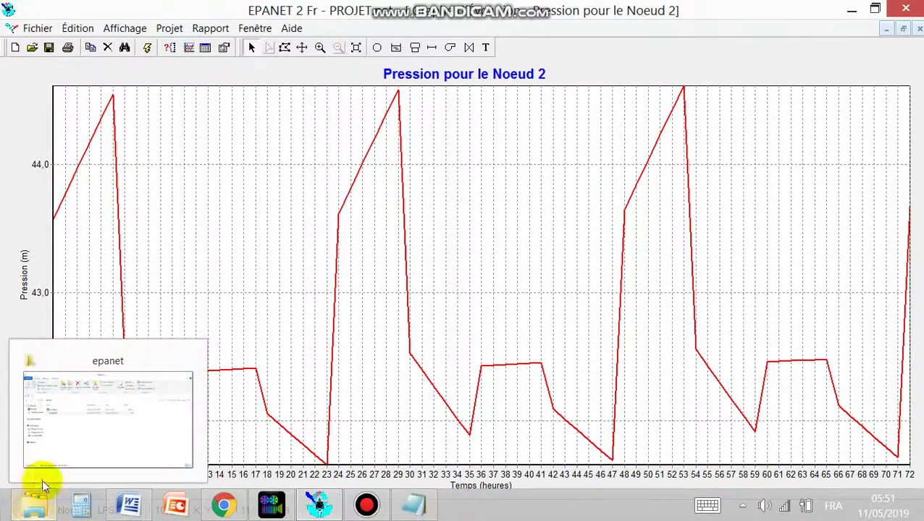
Switch to the epanet folder in File Explorer and view pro.bmp with Galerie de photos.
click(72, 449)
right_click(196, 198)
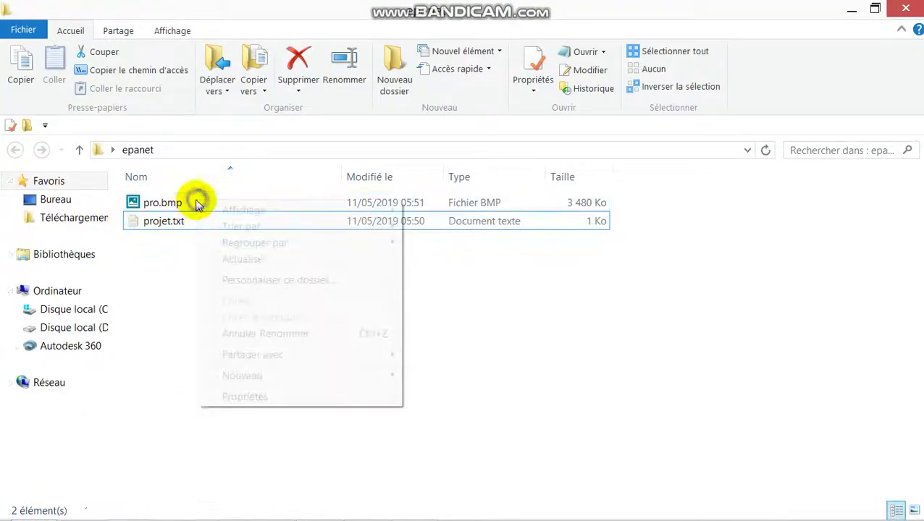
click(172, 201)
right_click(173, 203)
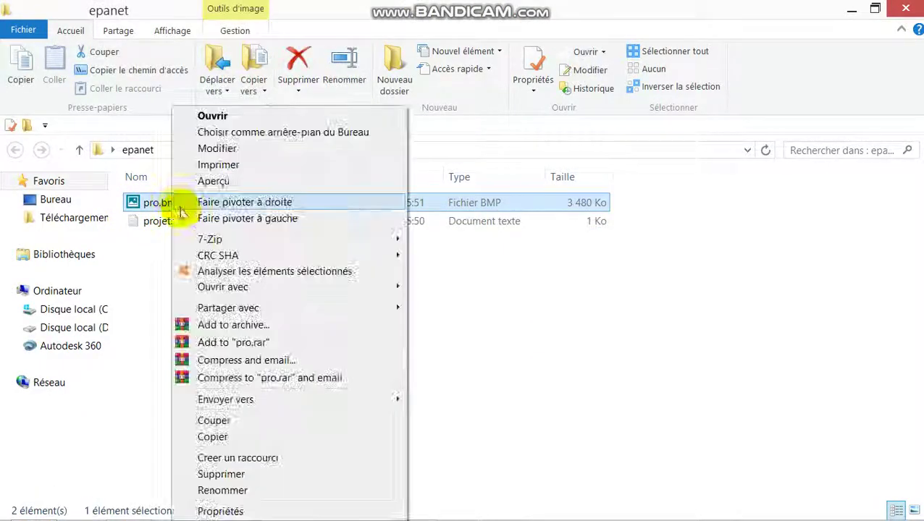
mouse_move(350, 288)
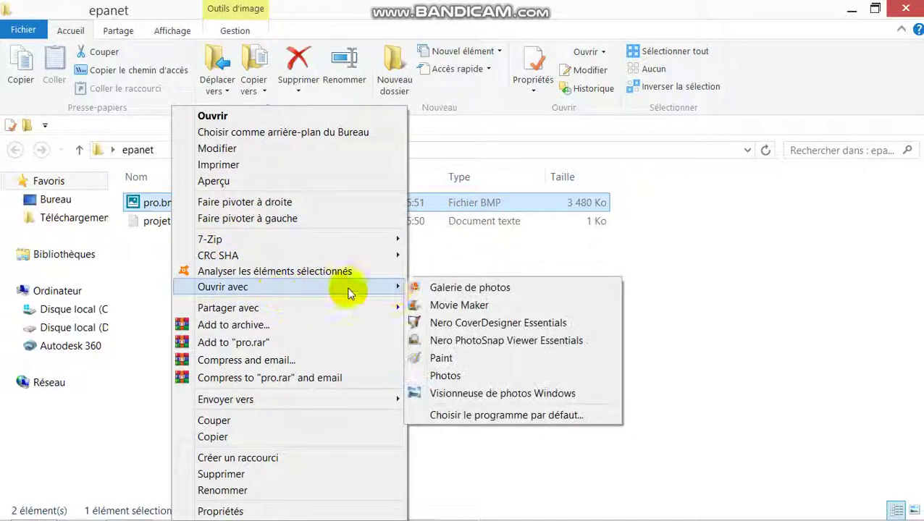
click(440, 288)
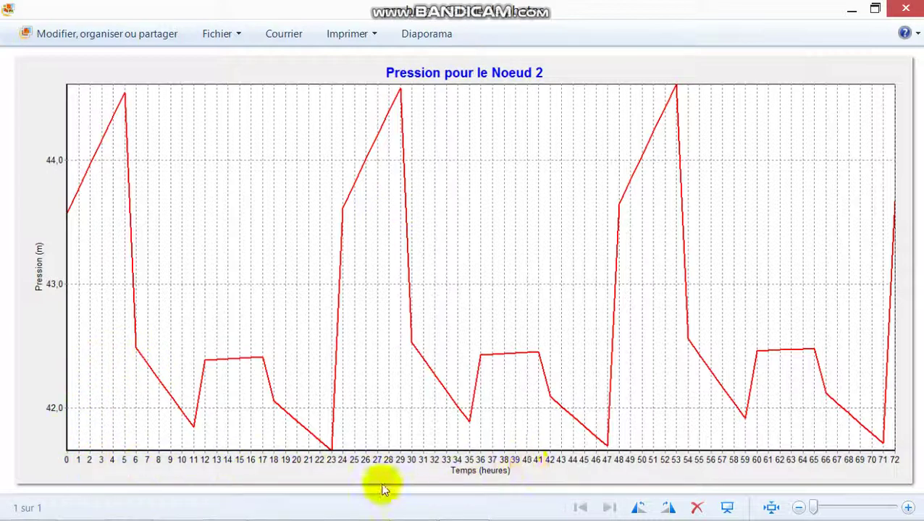
Switch back to EPANET and close the node 2 pressure graph to return to the network map.
mouse_move(185, 515)
click(325, 509)
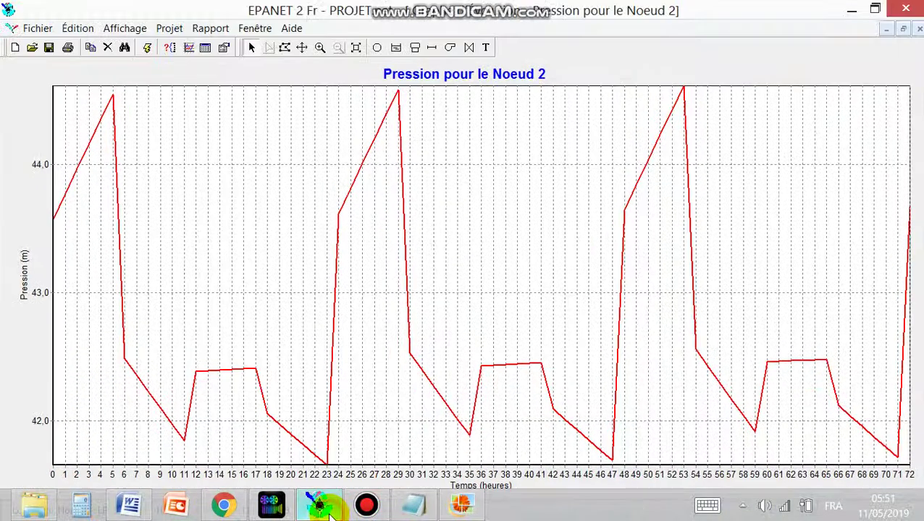
click(917, 30)
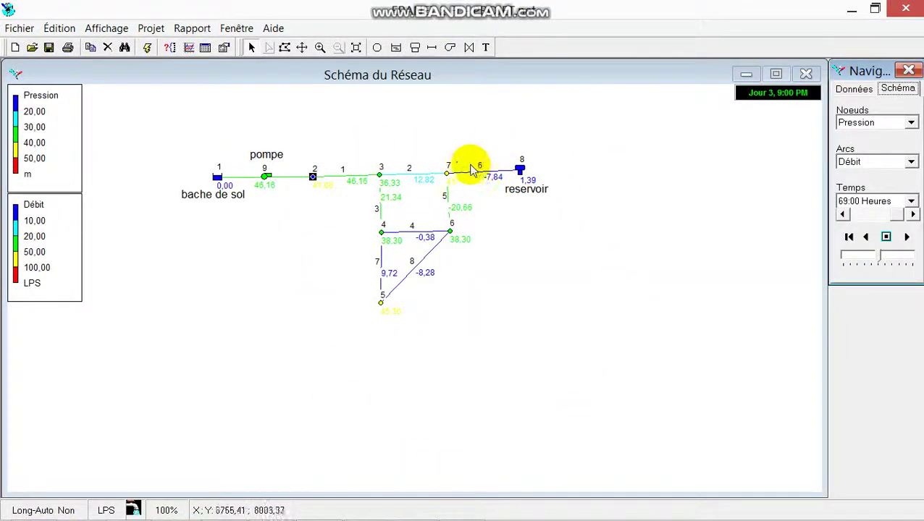
click(333, 149)
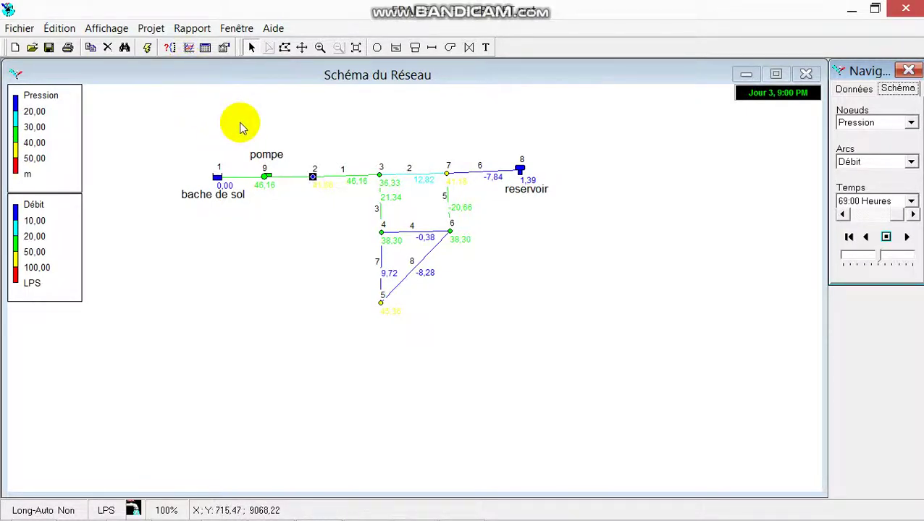
click(374, 512)
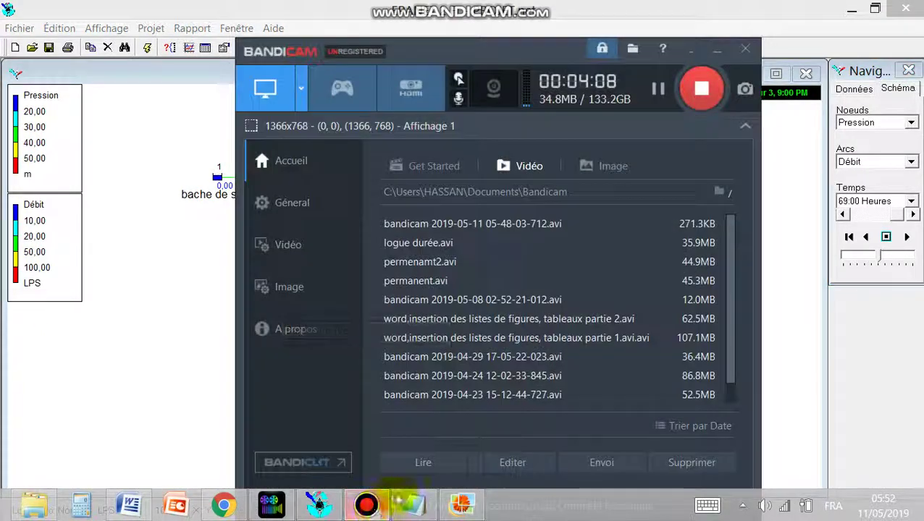